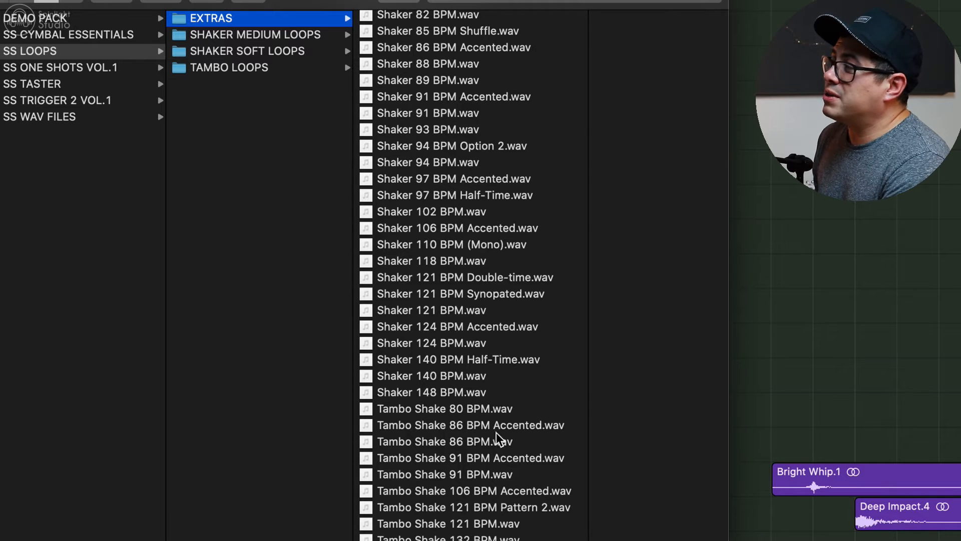
Browse the shaker medium, shaker soft and tambo folders inside SS LOOPS to see how the loops are organised.
click(290, 32)
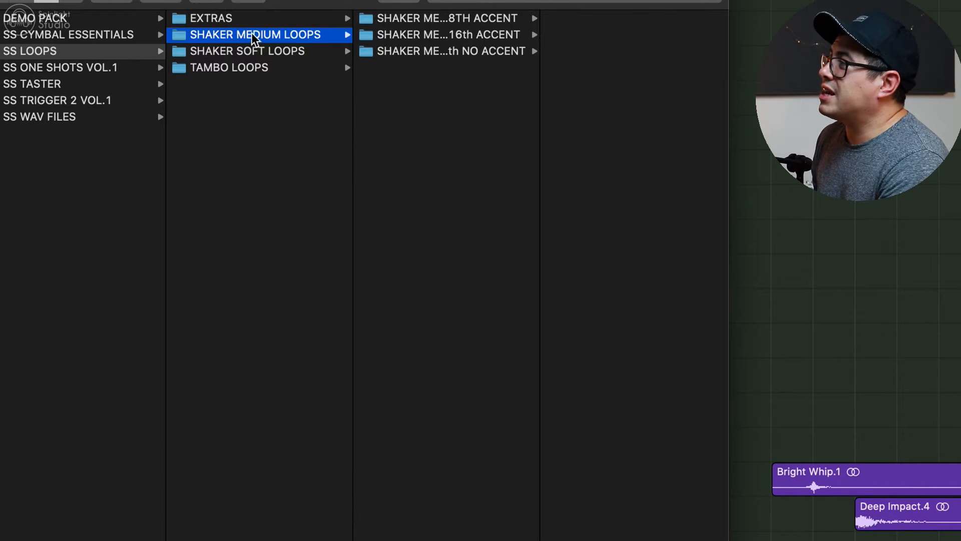
click(284, 52)
click(230, 78)
click(323, 68)
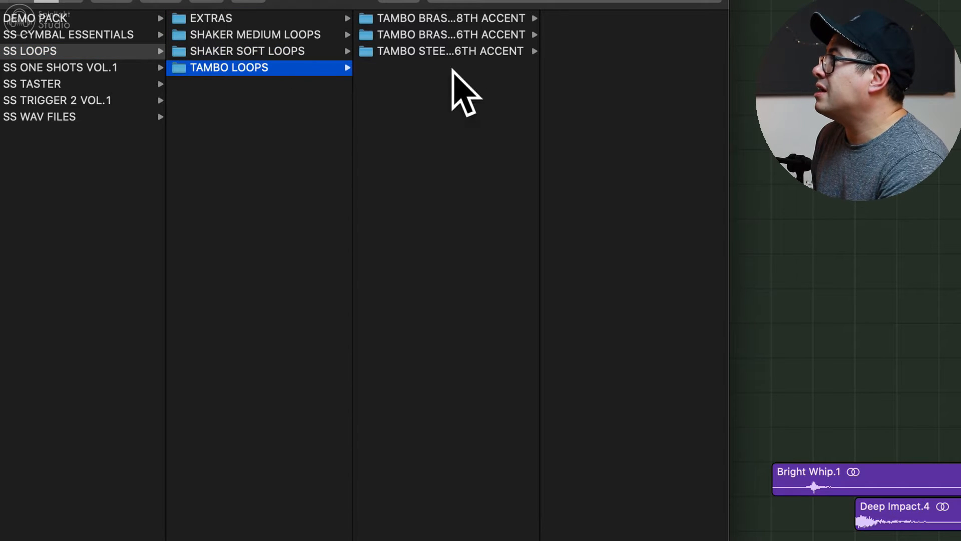
drag(539, 82, 628, 83)
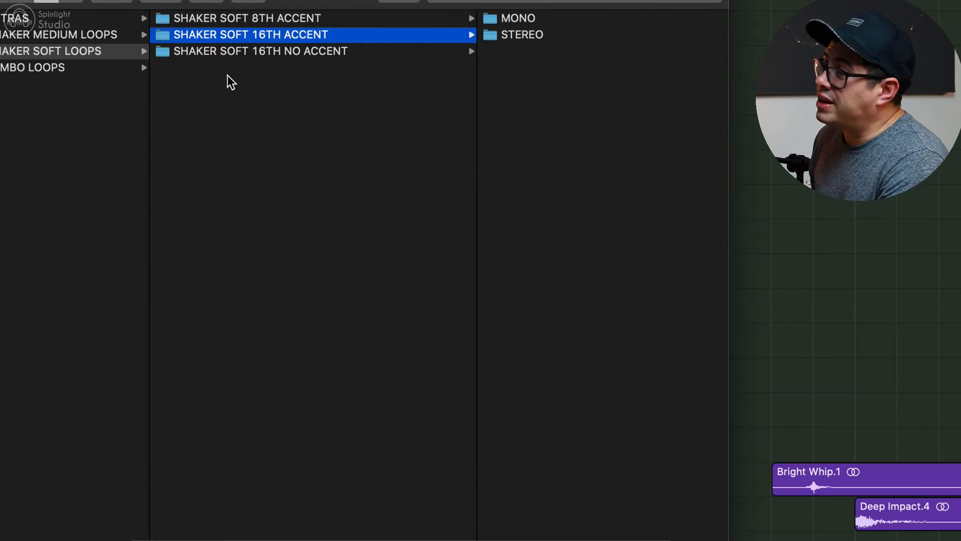
Compare the 8th accent, 16th accent and 16th no accent subfolders of SHAKER SOFT LOOPS.
click(242, 18)
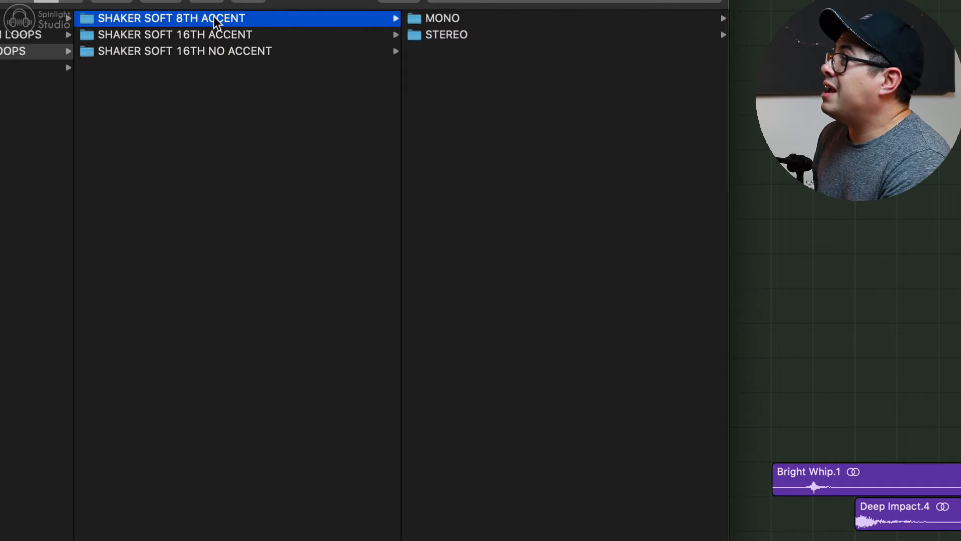
click(233, 35)
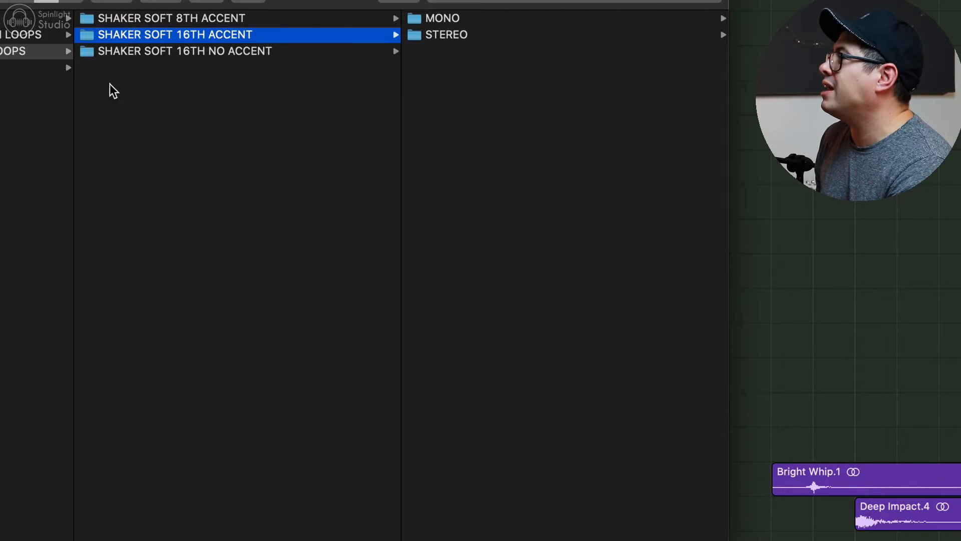
click(178, 52)
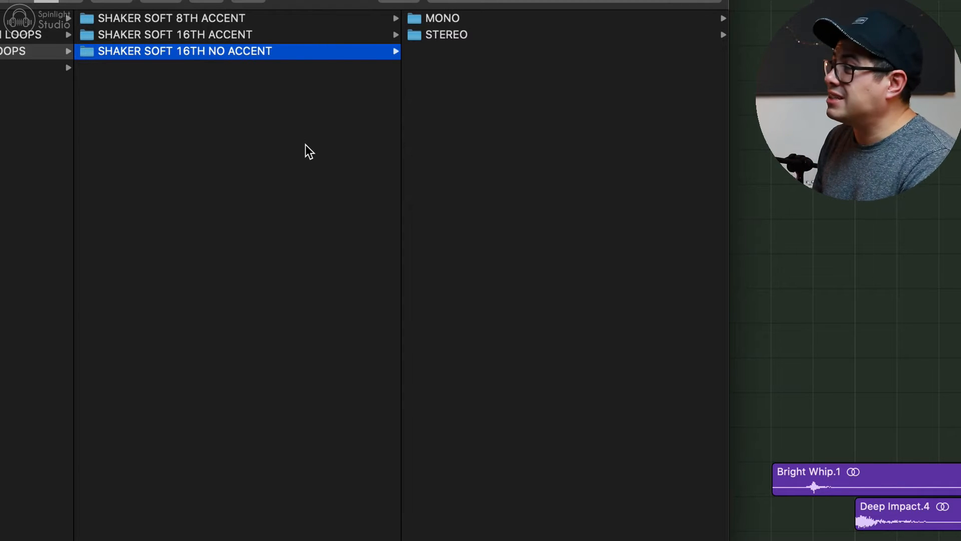
drag(321, 38, 320, 22)
click(323, 75)
click(320, 17)
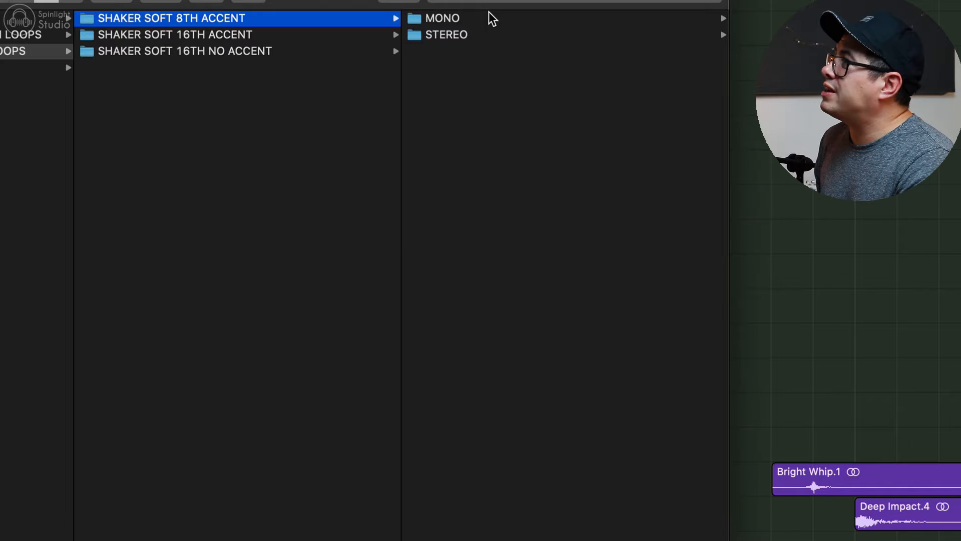
Compare the mono and stereo file lists of the SHAKER SOFT 8TH ACCENT folder.
click(490, 18)
click(311, 36)
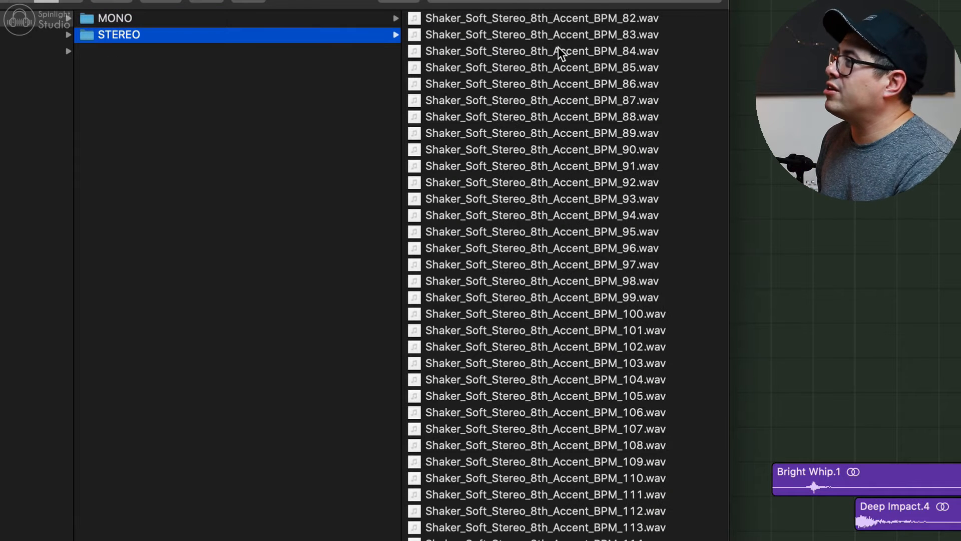
click(183, 20)
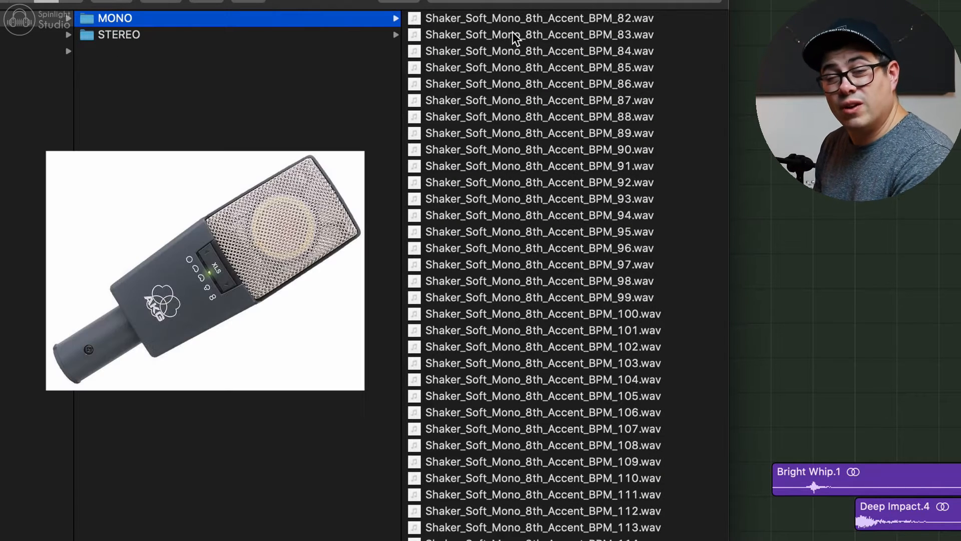
click(151, 50)
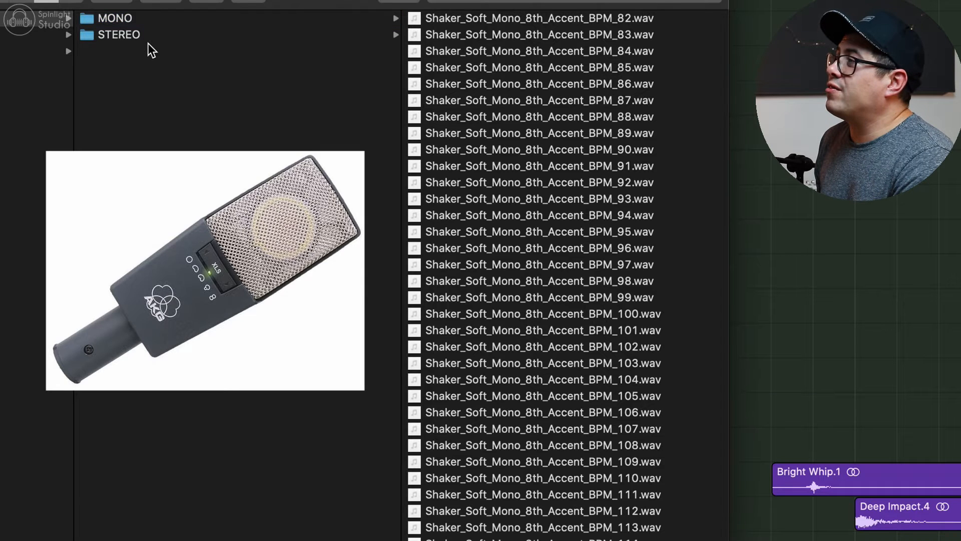
click(355, 34)
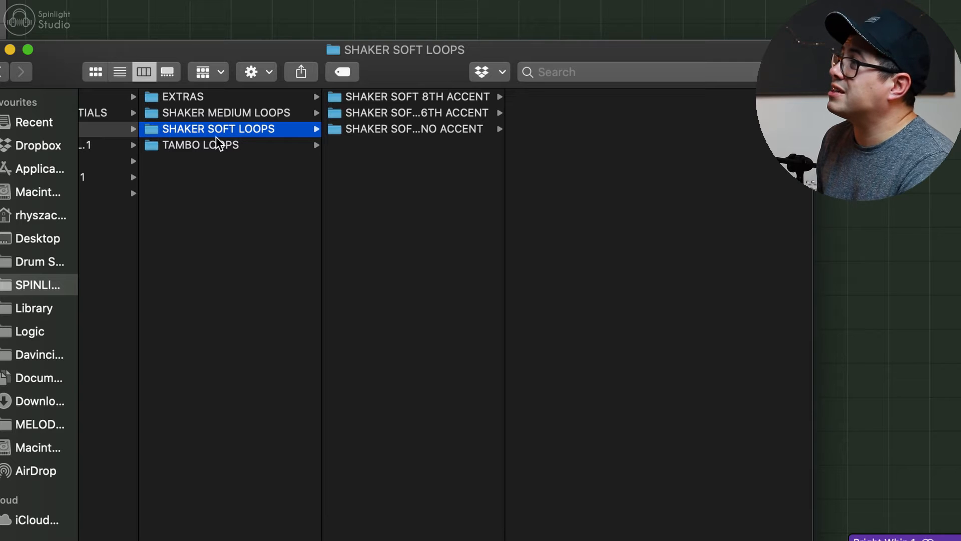
Find Shaker_Soft_Stereo_Accent_BPM_80.wav in the stereo folder of SHAKER SOFT 16TH ACCENT.
drag(502, 149, 646, 148)
click(385, 119)
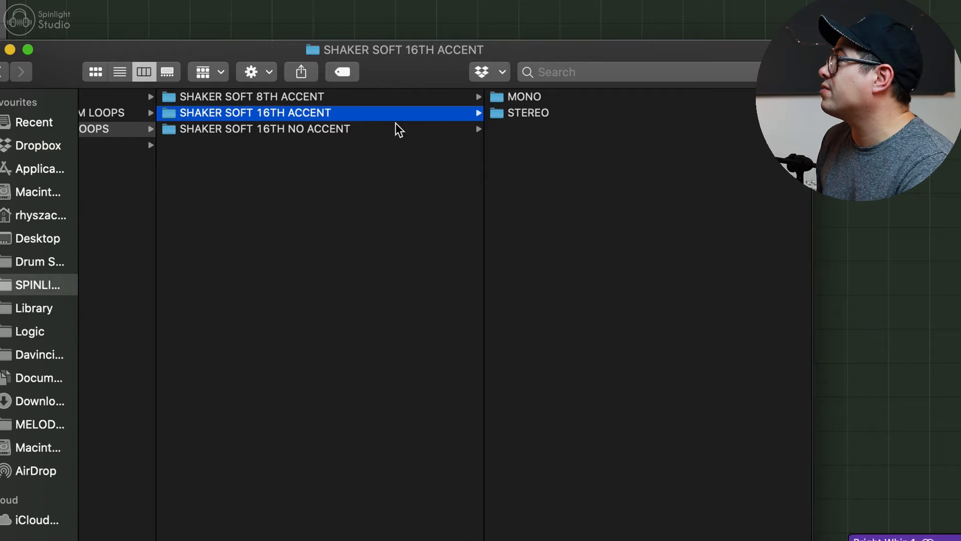
click(554, 112)
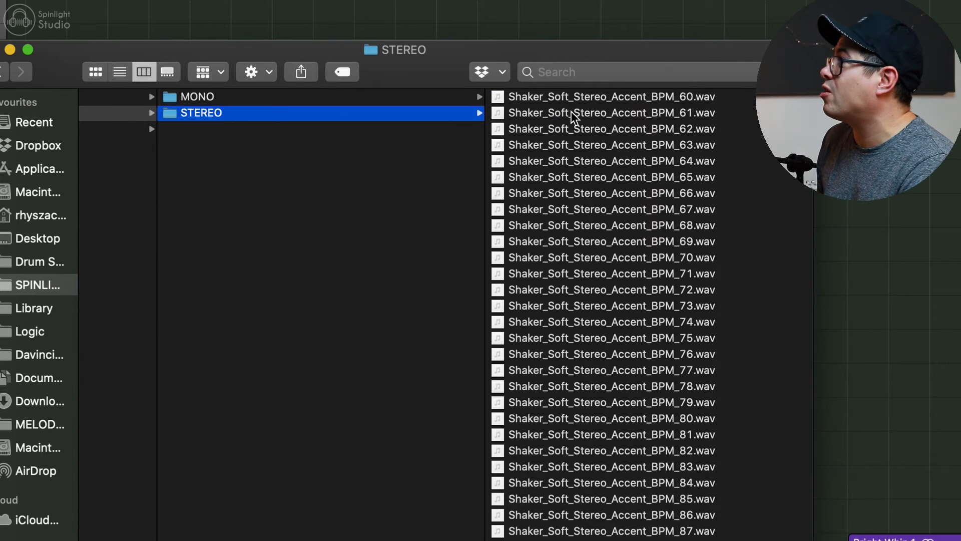
scroll(616, 160, down, 2)
click(703, 394)
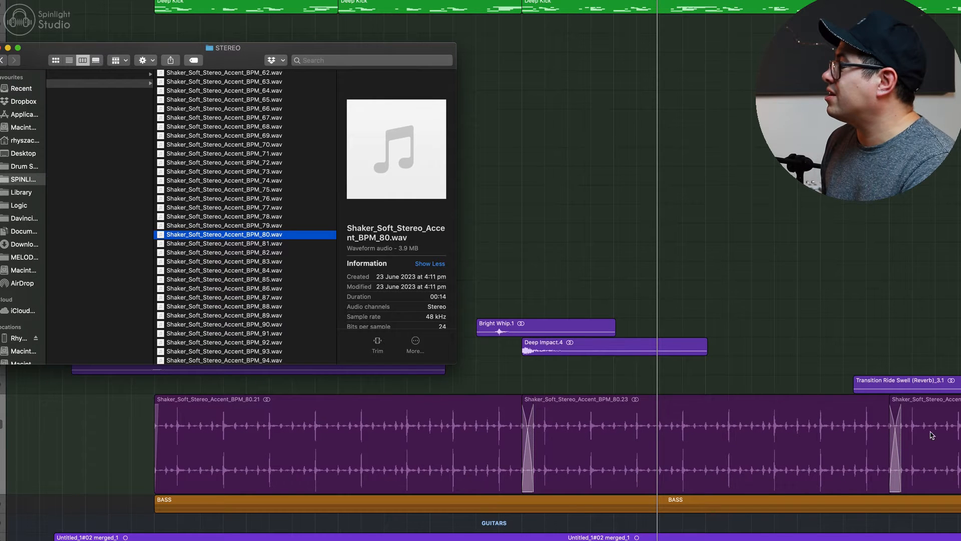
Replace the old shaker regions with Shaker_Soft_Stereo_Accent_BPM_80.wav placed at bar 3 of the shaker track, close the file browser and play the session.
key(Delete)
drag(224, 234, 153, 420)
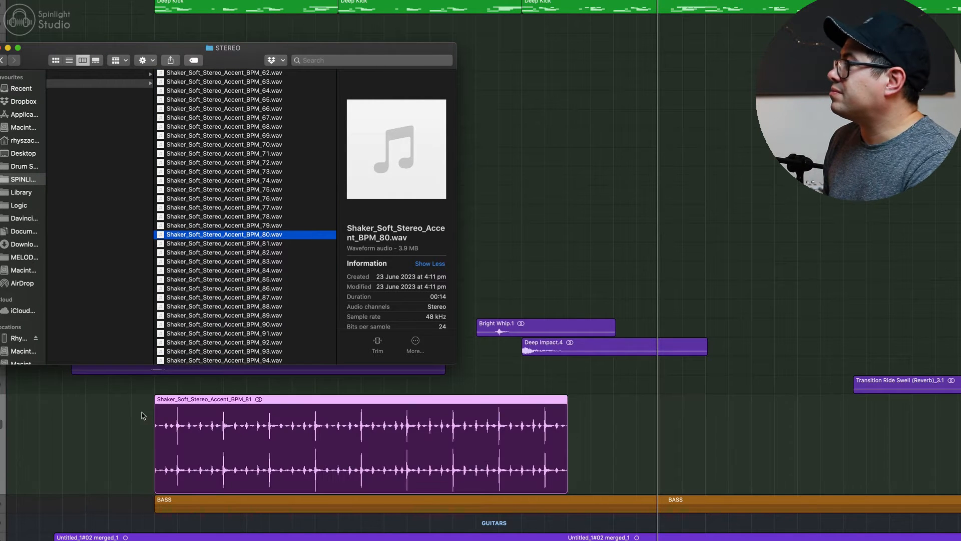
key(super+w)
key(space)
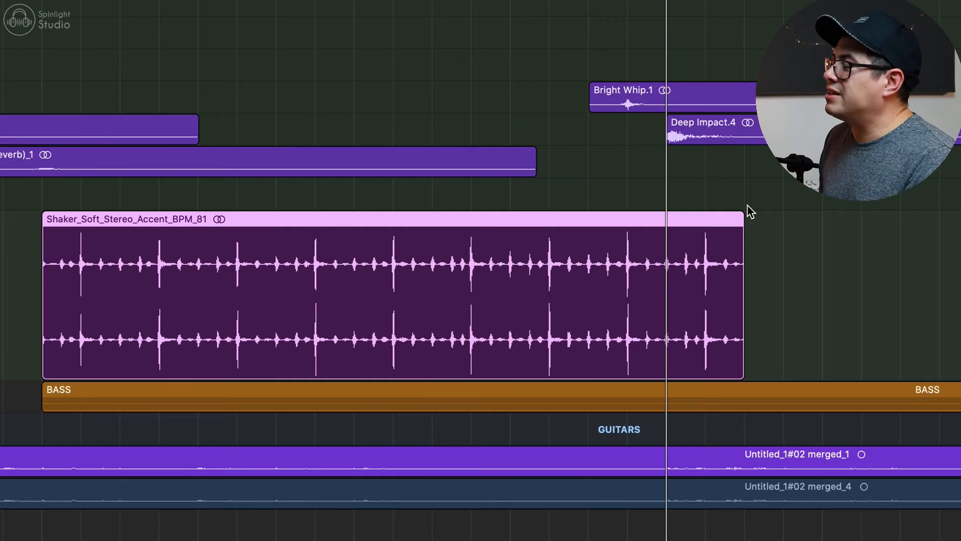
Trim the end of the shaker region to bar 7 and loop it up to bar 12.
drag(731, 339, 656, 338)
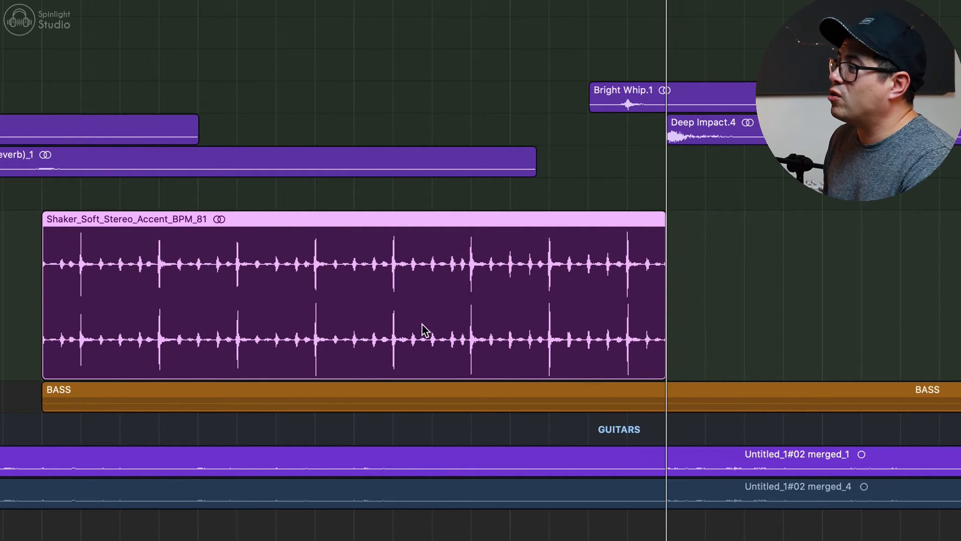
scroll(657, 268, right, 3)
drag(589, 283, 853, 397)
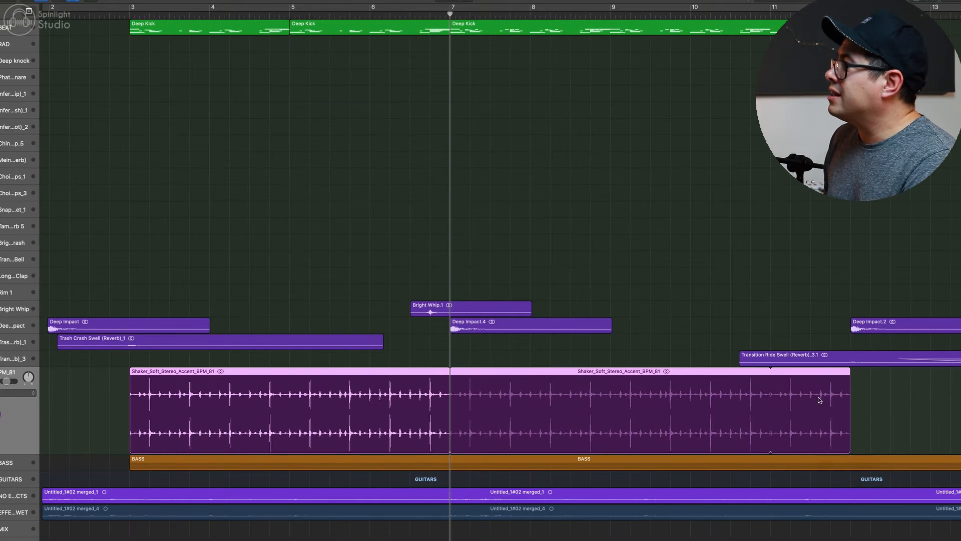
Convert the shaker loops to regions and add a short crossfade at the joins between them.
right_click(540, 416)
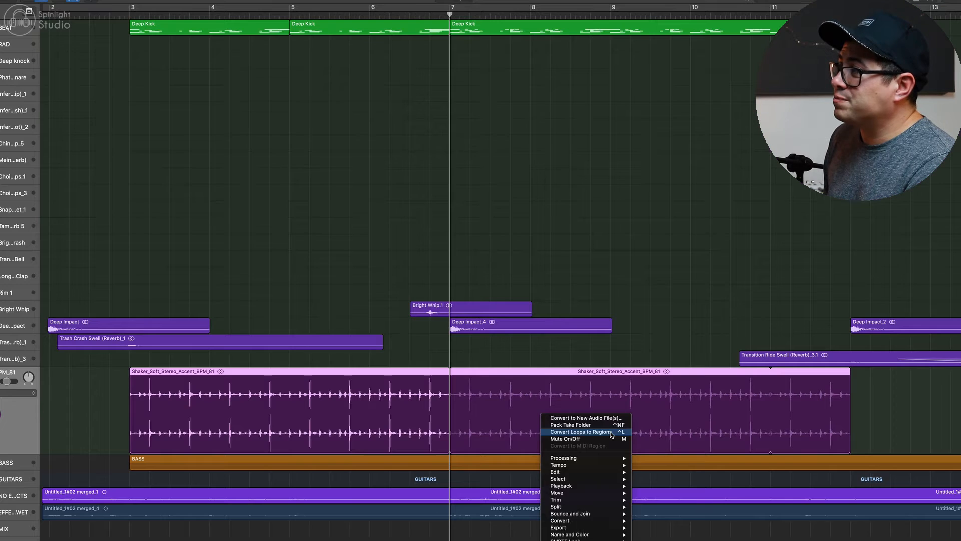
click(500, 204)
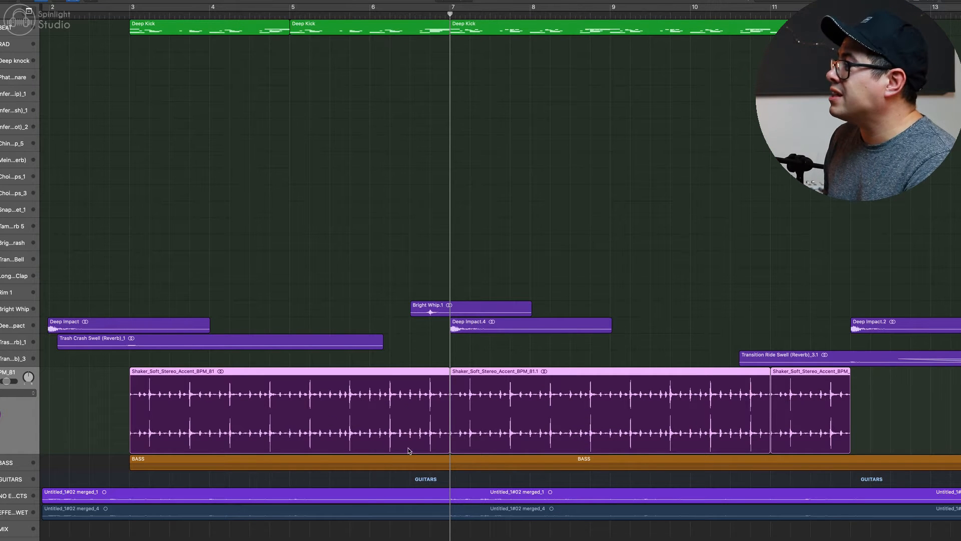
key(super+Right)
key(super+Right)
key(super+Right)
key(super+Right)
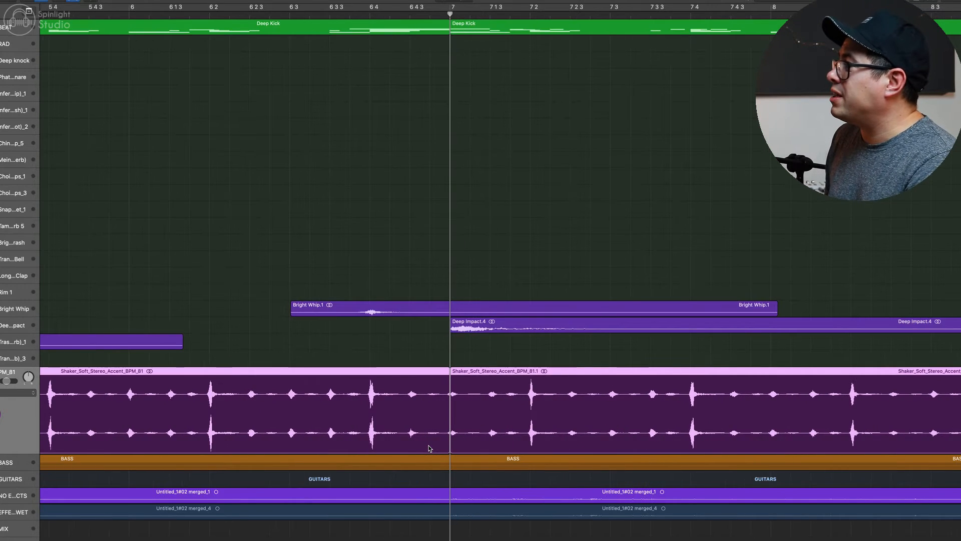
drag(449, 445, 468, 445)
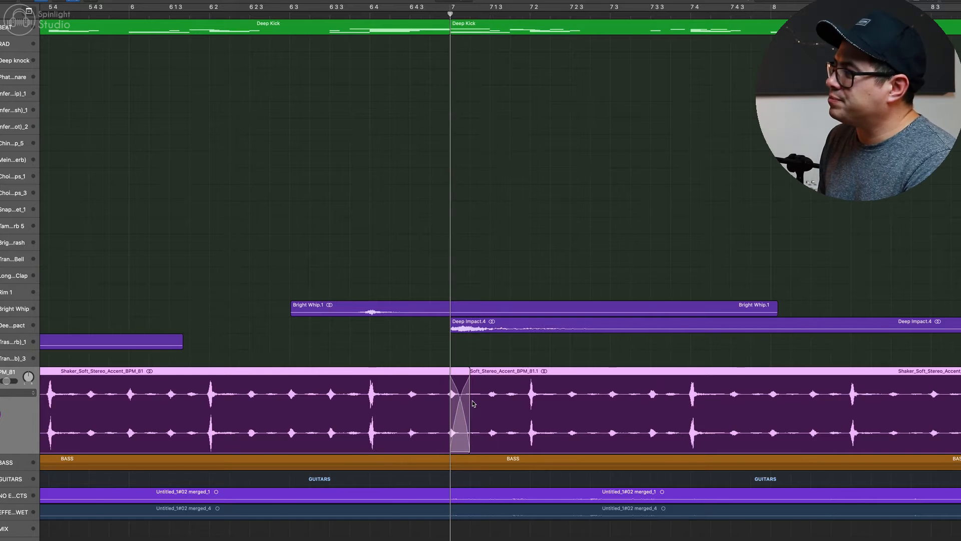
Solo the shaker track and audition it from bar 3.
click(158, 14)
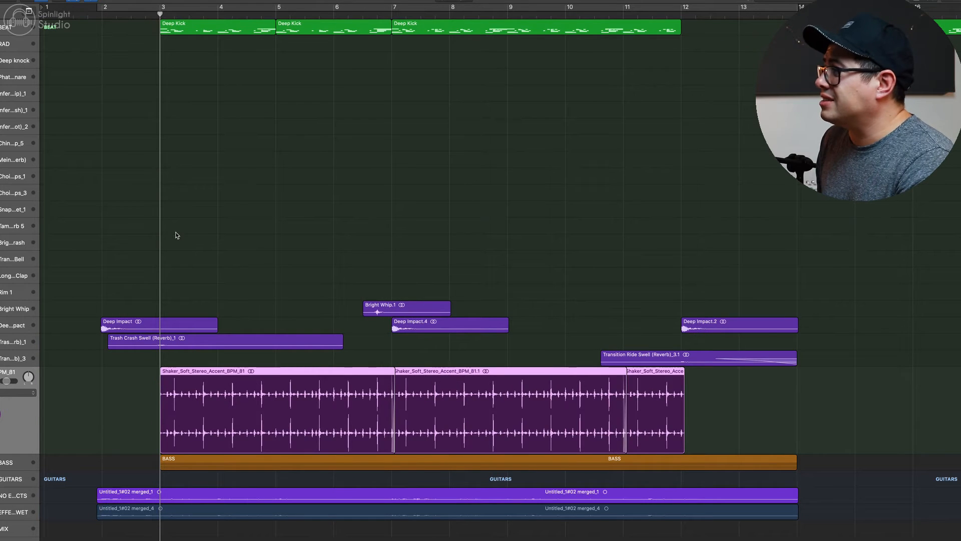
key(s)
key(space)
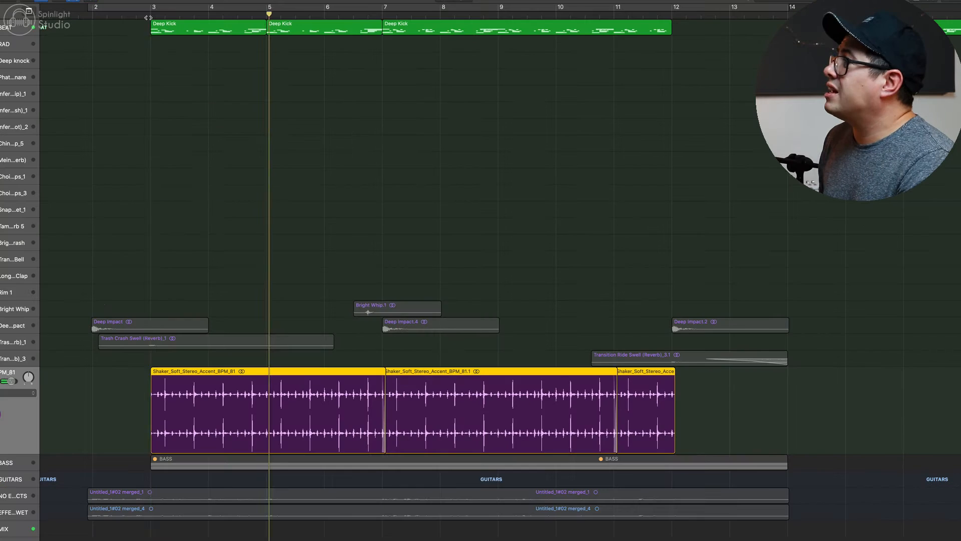
key(space)
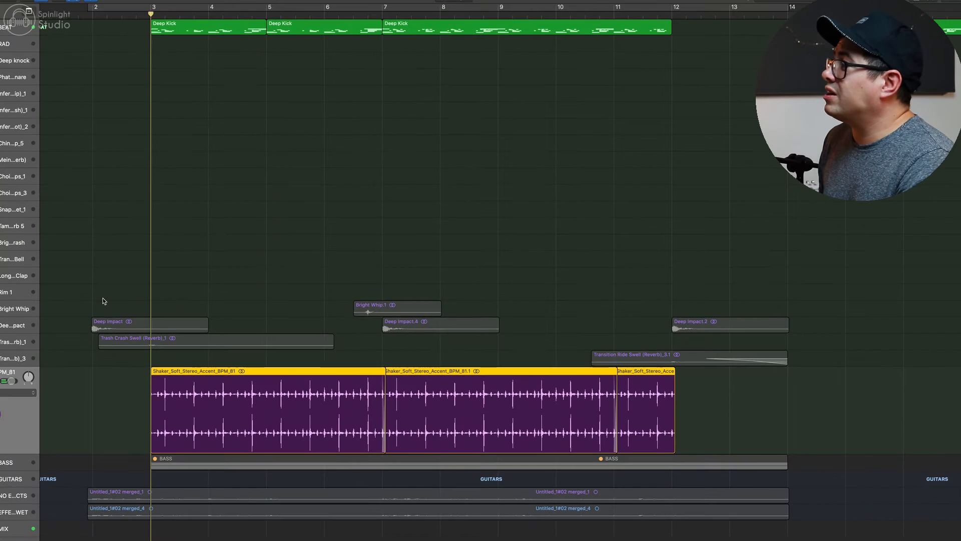
Unsolo the shaker and play the full arrangement, muting and unmuting the shaker regions to compare the groove.
click(12, 382)
key(space)
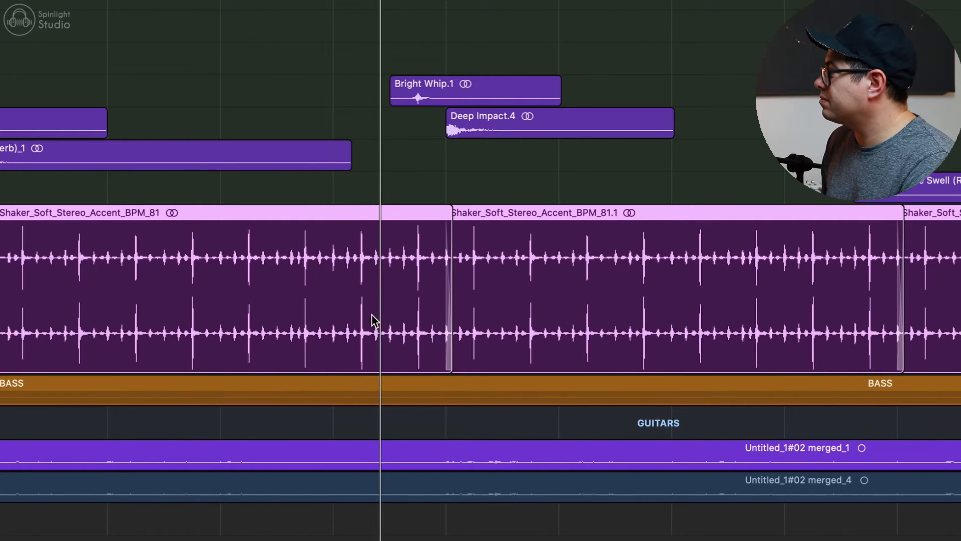
key(m)
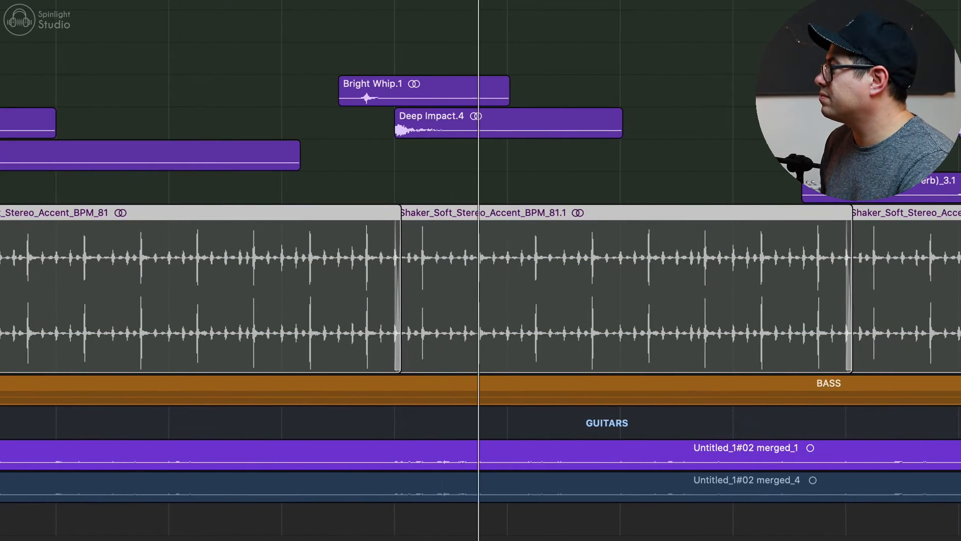
key(m)
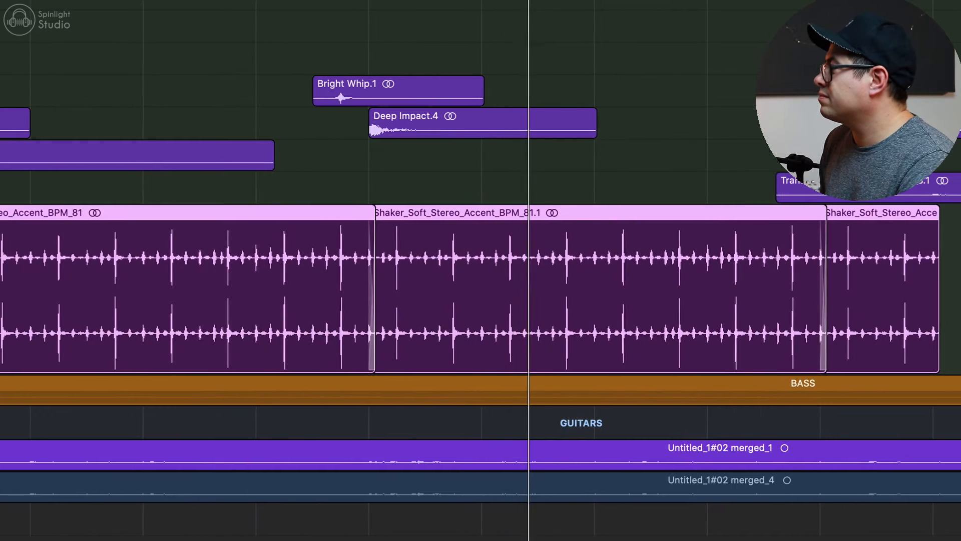
key(m)
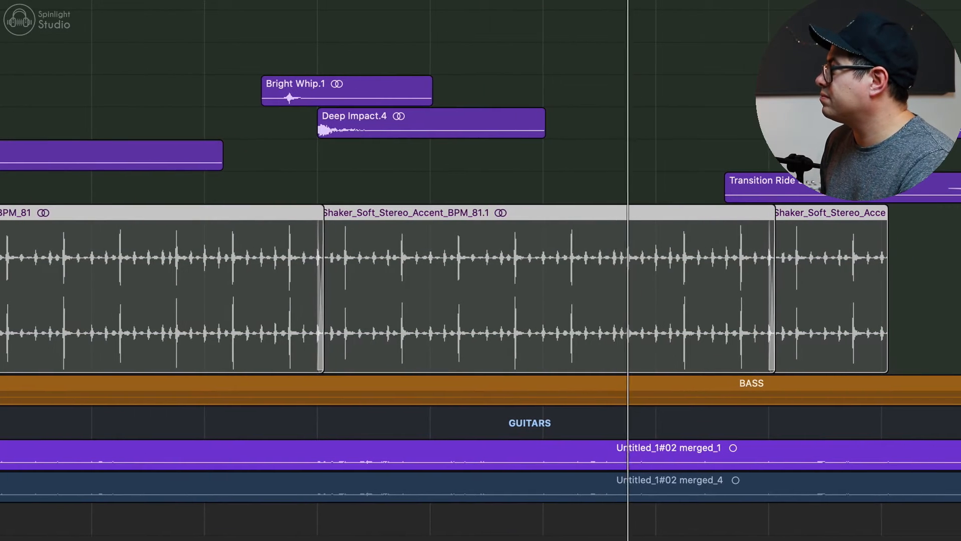
key(m)
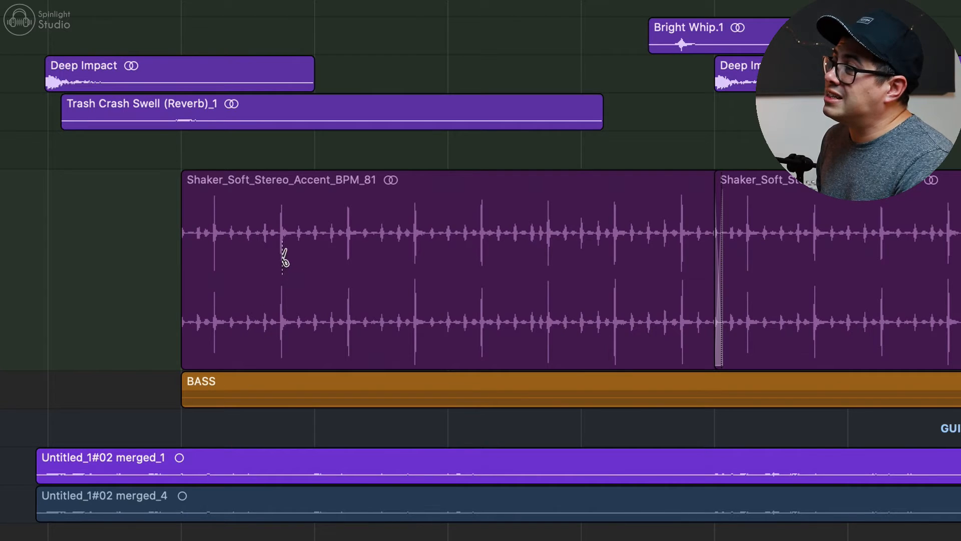
Split the first shaker region at bar 3 beat 4 and at bar 4, delete the one-beat piece and slide the remainder back to close the gap.
click(283, 258)
click(315, 258)
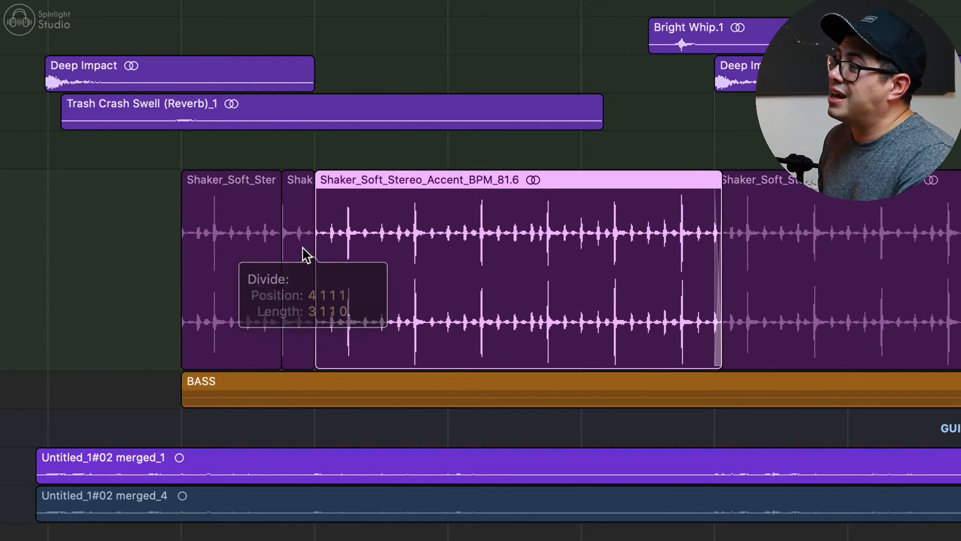
key(Delete)
drag(363, 266, 300, 274)
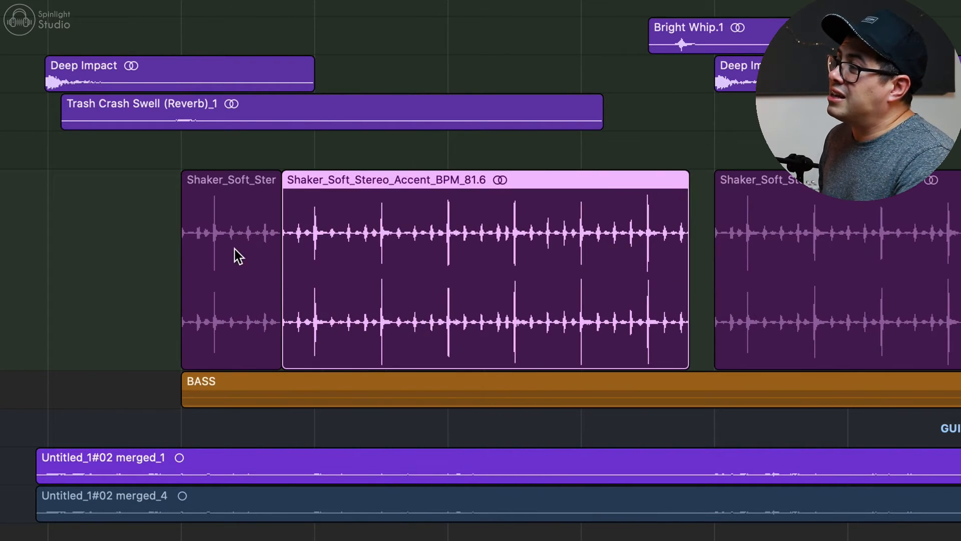
click(382, 248)
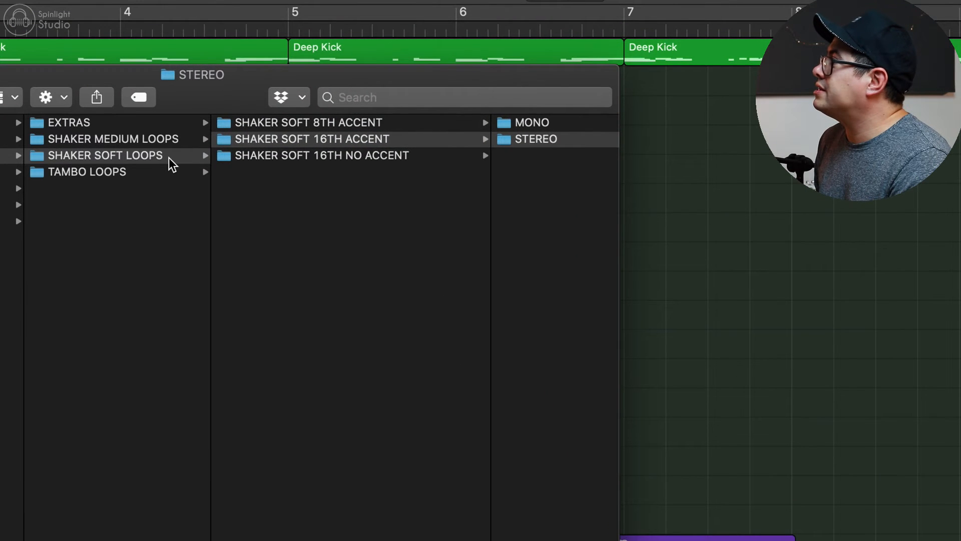
Browse the TAMBO BRASS 16TH ACCENT stereo loops and place the 80 BPM file at bar 3 on a new track beneath the shaker.
click(145, 173)
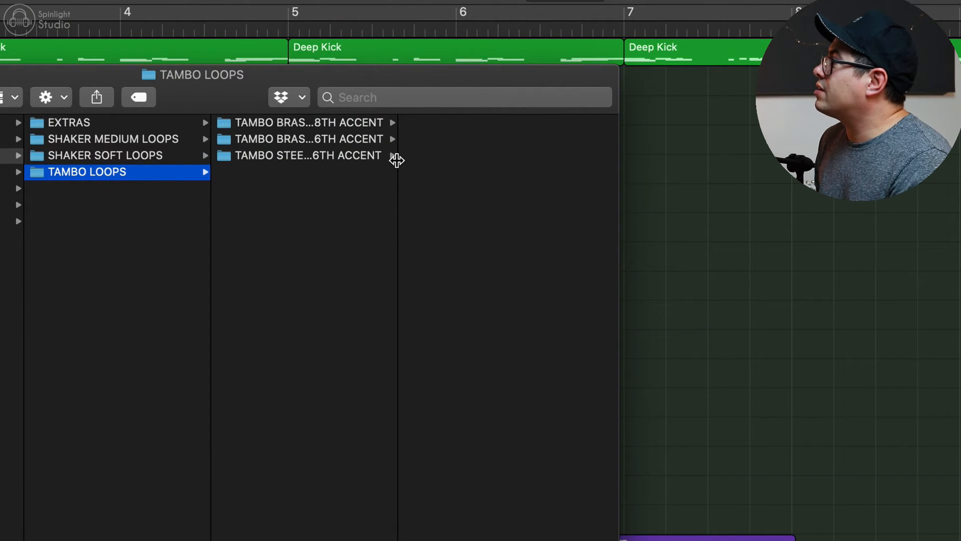
drag(397, 159, 473, 167)
click(368, 139)
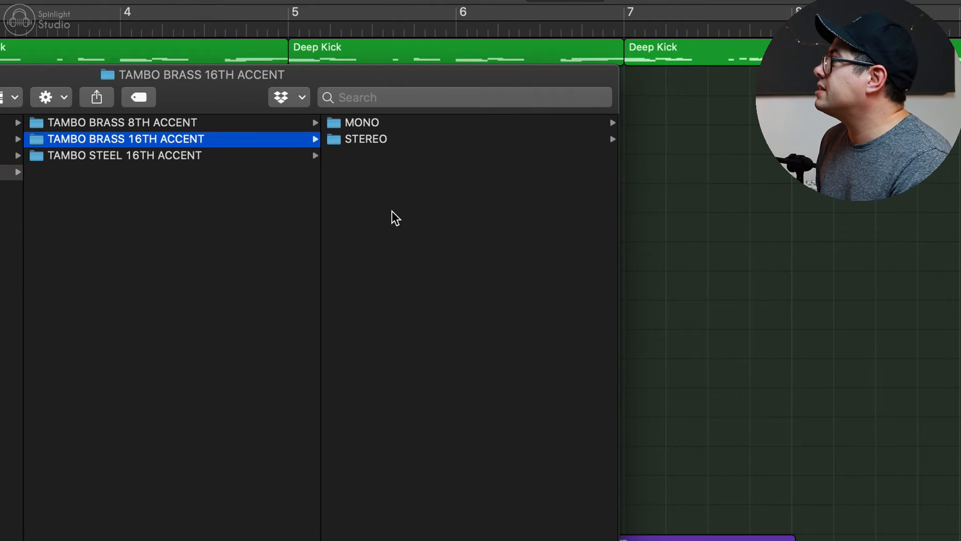
click(378, 141)
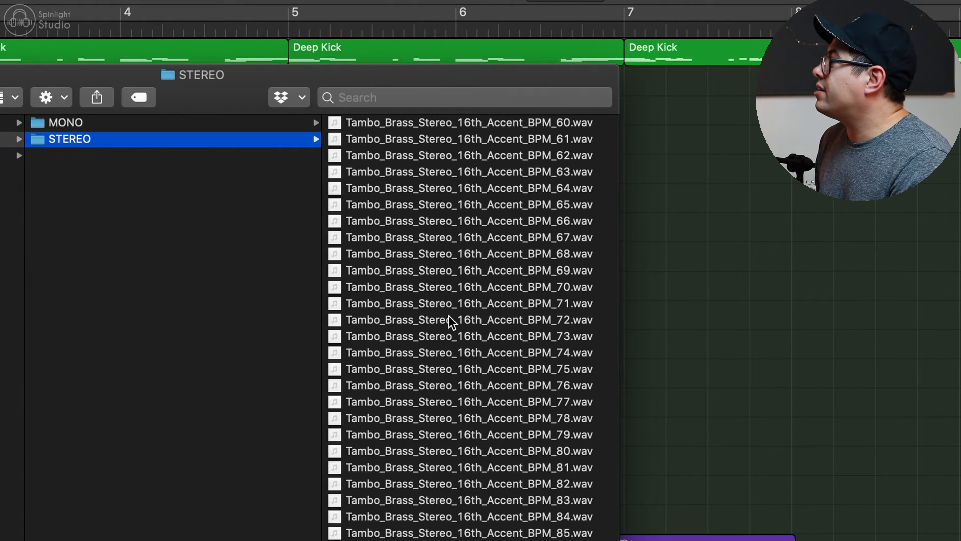
scroll(454, 325, down, 5)
scroll(460, 336, up, 5)
scroll(519, 411, down, 1)
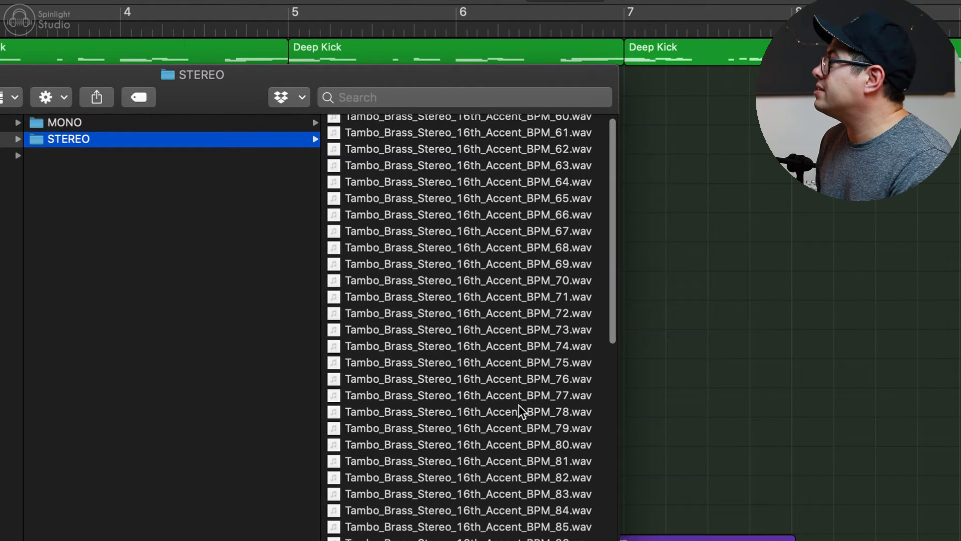
click(556, 443)
drag(249, 441, 213, 430)
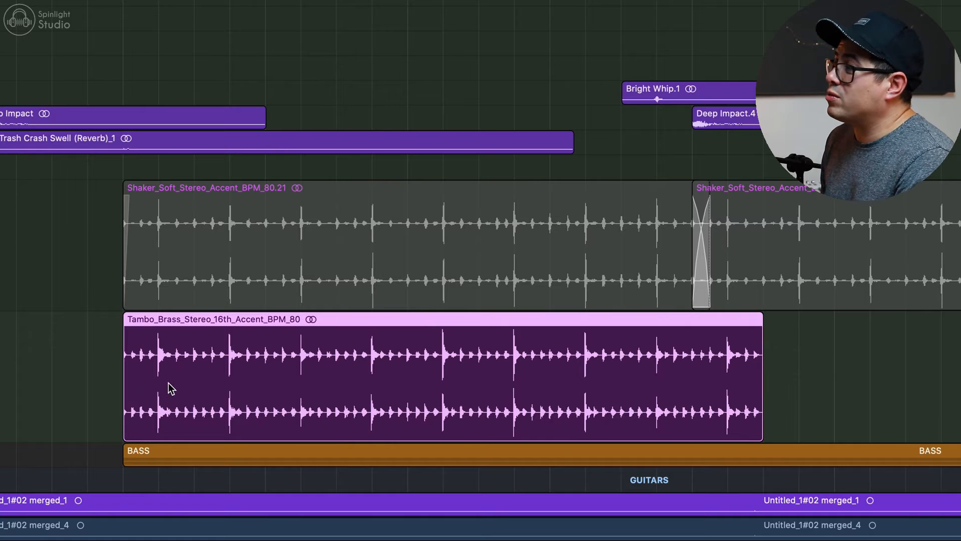
Loop the tambourine as a four-bar phrase along the full length of the shaker part and convert the loops to regions.
drag(758, 417, 960, 443)
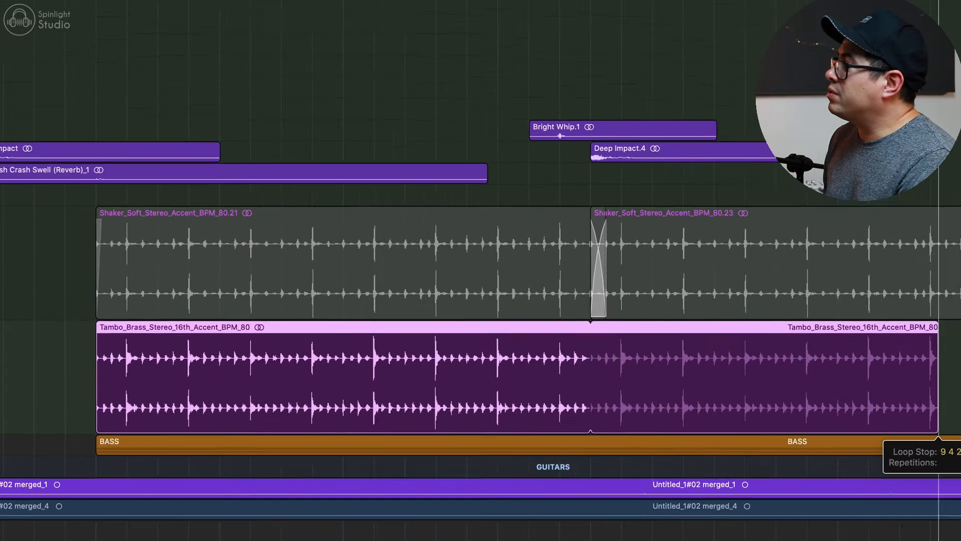
mouse_move(950, 341)
mouse_down()
mouse_move(916, 347)
mouse_move(957, 349)
mouse_up()
right_click(863, 369)
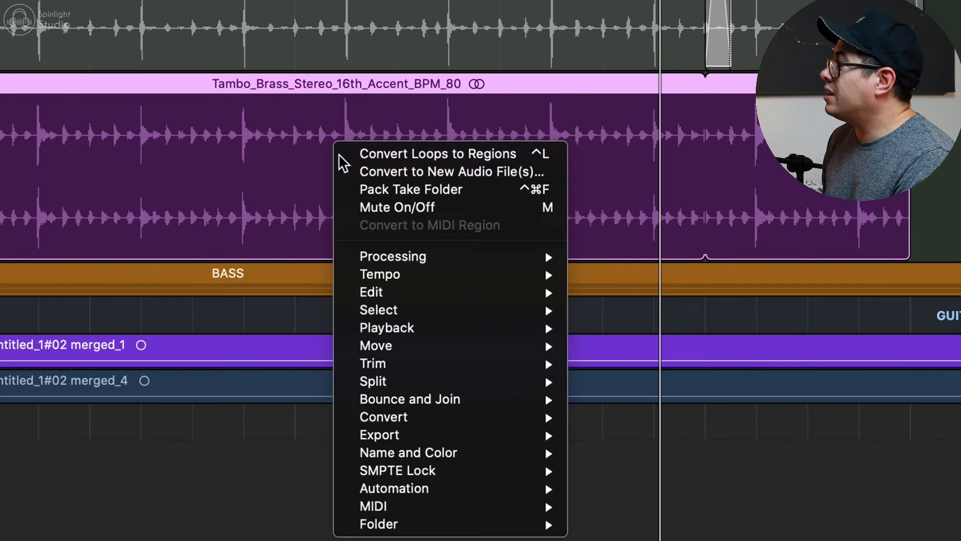
click(513, 154)
Add short crossfades at the joins between the tambourine regions and split the last region at bar 12.
drag(699, 239, 698, 239)
drag(525, 435, 550, 434)
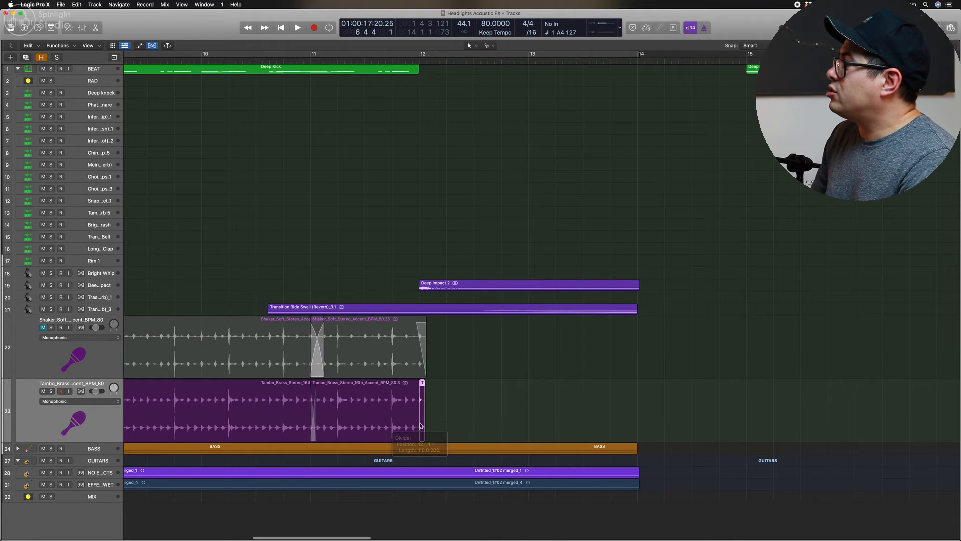
Play the arrangement from bar 3 and lower the tambourine track's volume to about -11 dB against the mix.
key(space)
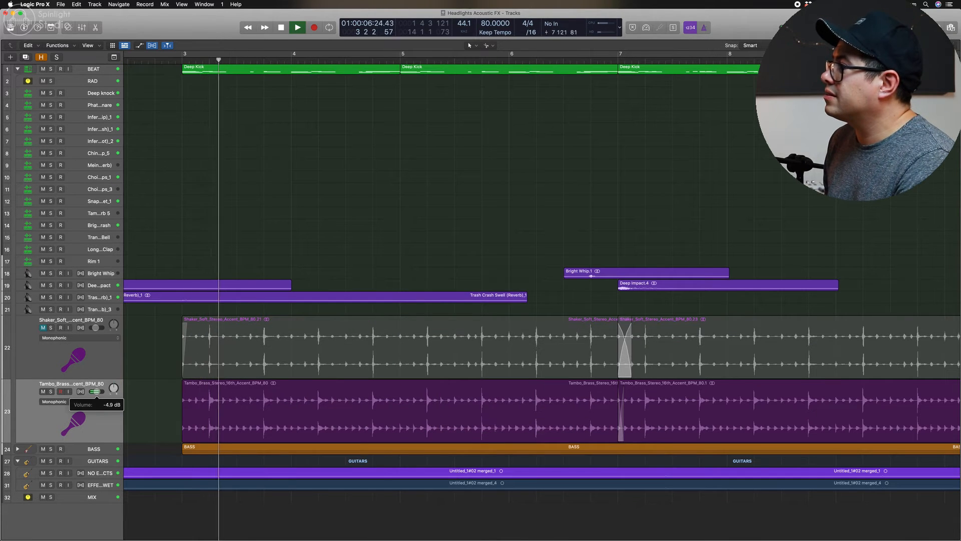
mouse_move(99, 391)
mouse_down()
mouse_move(112, 378)
mouse_move(112, 388)
mouse_up()
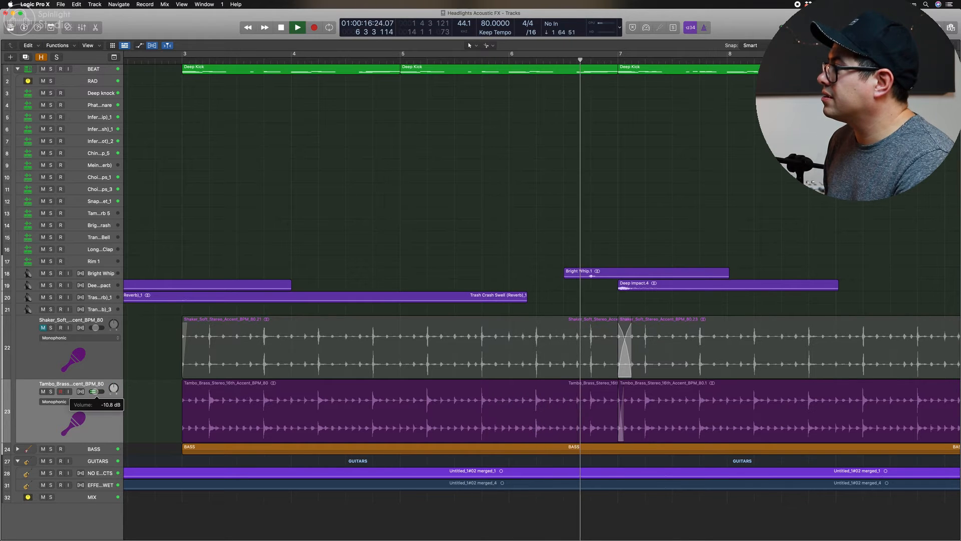
Unmute the shaker track and pan the two percussion tracks apart, shaker to -25 and tambourine to +20.
click(44, 328)
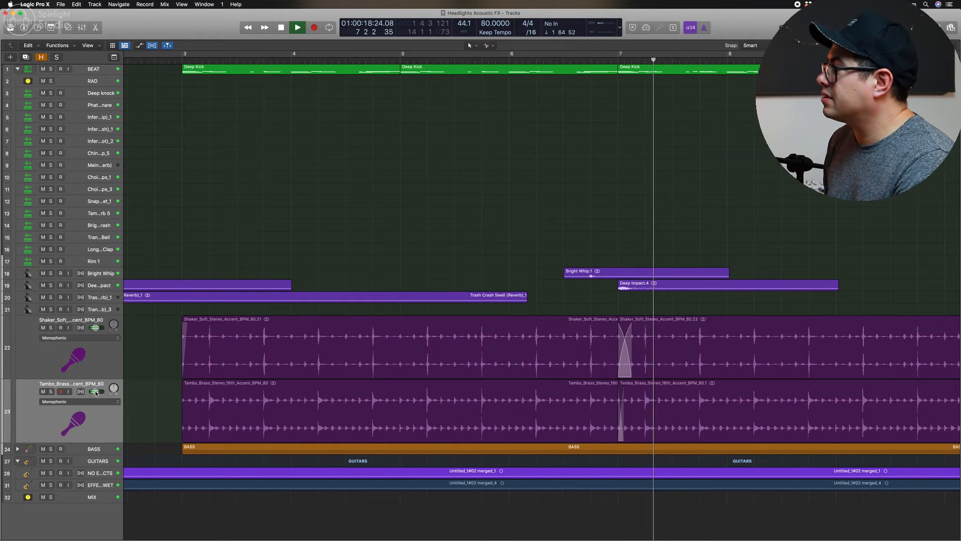
drag(114, 388, 113, 382)
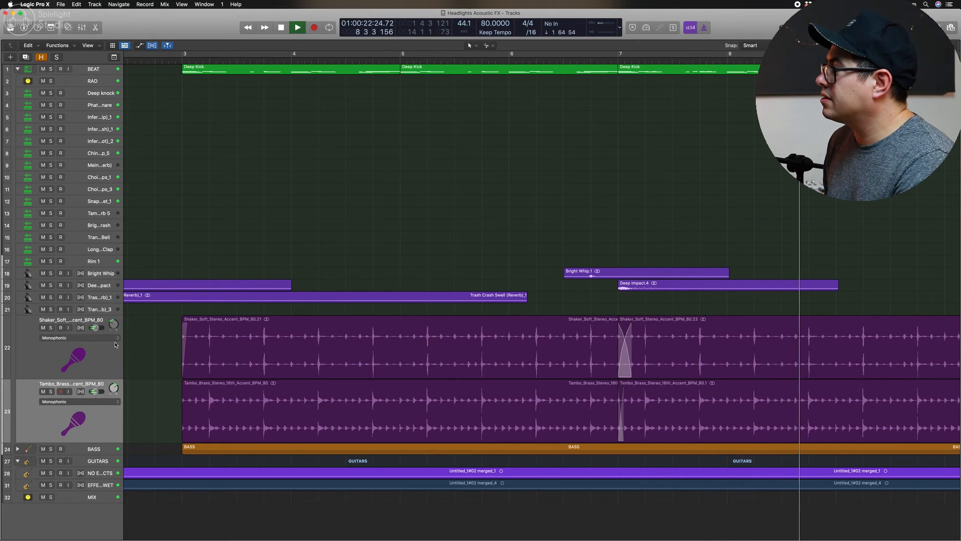
In the mixer, raise the shaker and tambourine channels together to -9.4 and -10.4 dB and solo both.
key(x)
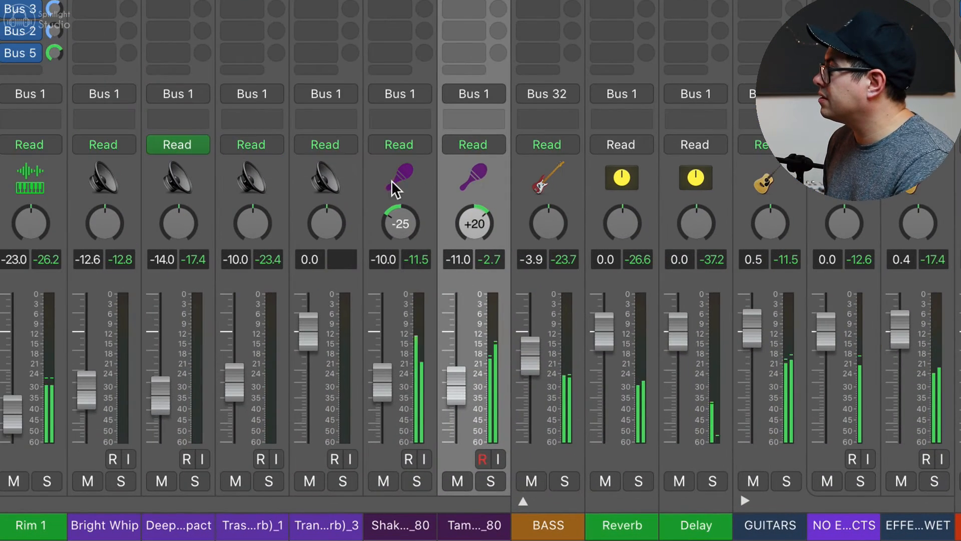
drag(397, 183, 455, 210)
mouse_move(456, 401)
mouse_down()
mouse_move(455, 384)
mouse_move(456, 397)
mouse_up()
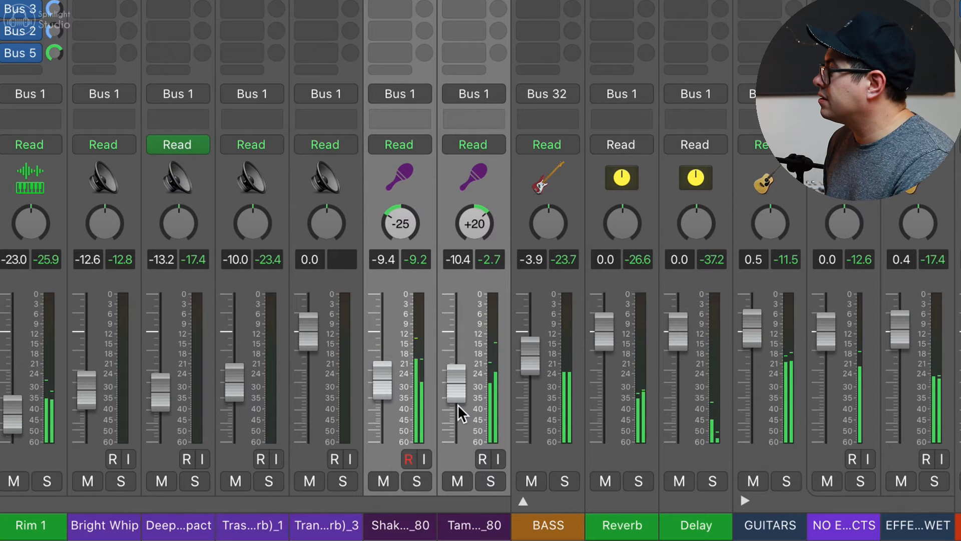
click(493, 480)
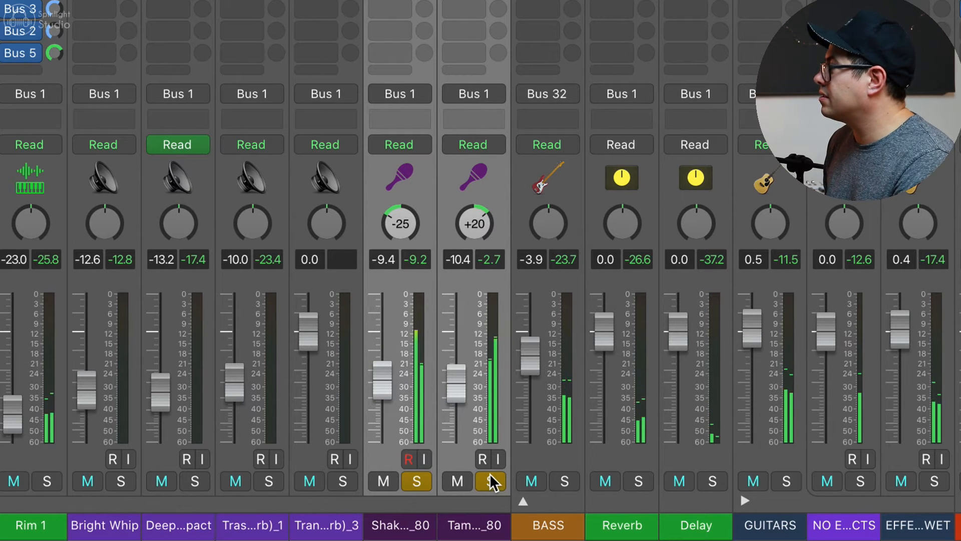